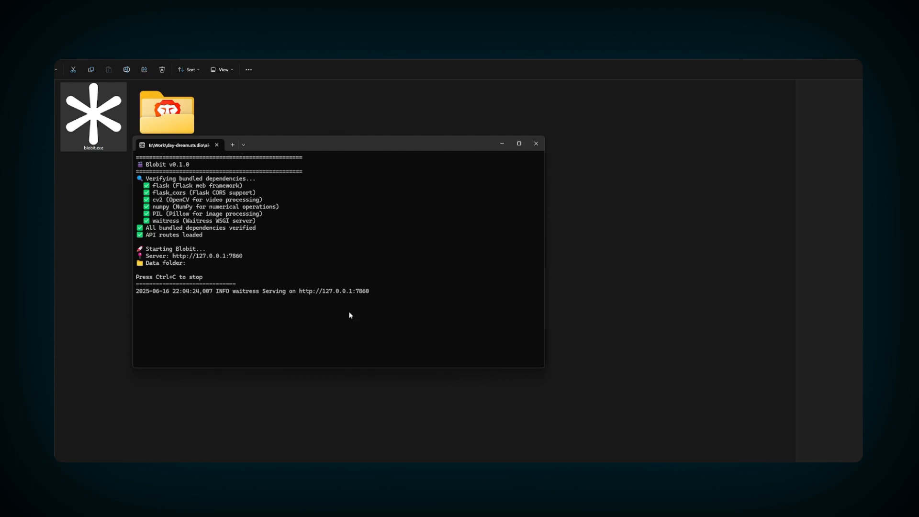
pyautogui.keyDown('ctrl'); pyautogui.click(210, 257); pyautogui.keyUp('ctrl')
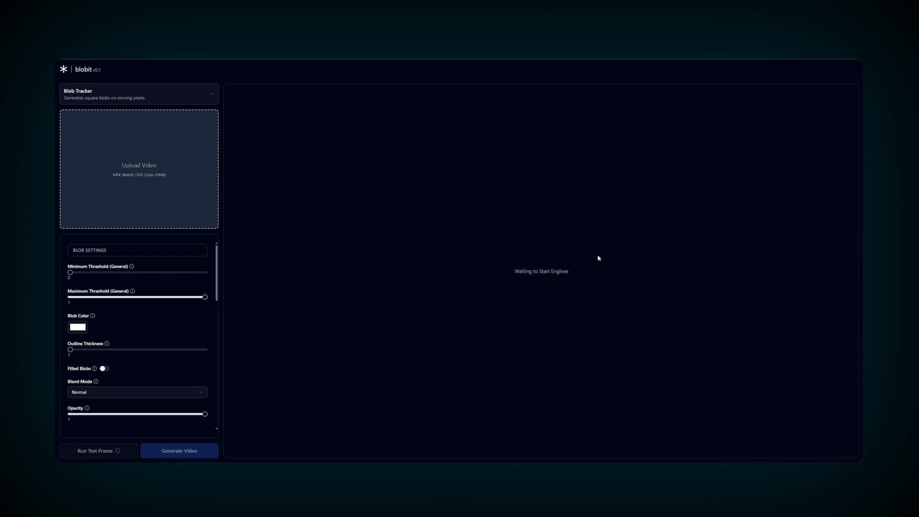
# - Upload the fireworks video and scrub its preview to a frame early in the clip
pyautogui.click(183, 180)
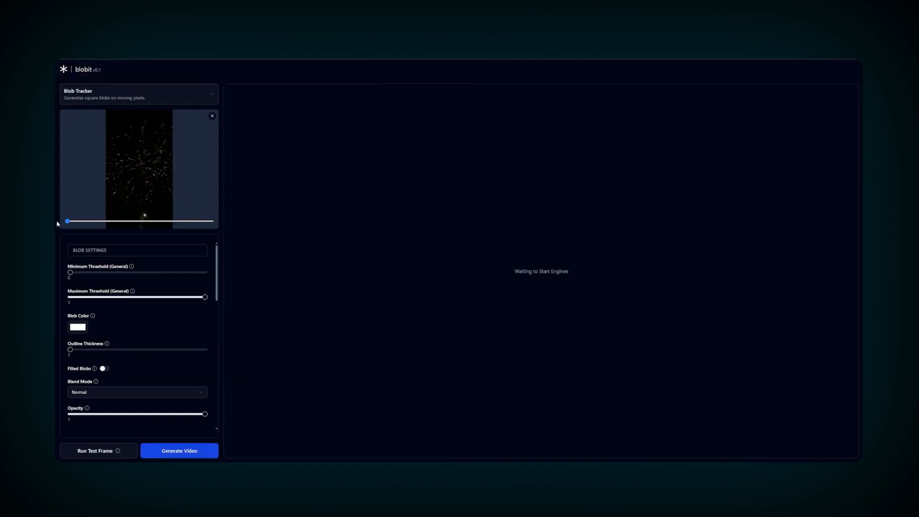
pyautogui.moveTo(69, 222); pyautogui.dragTo(104, 223)
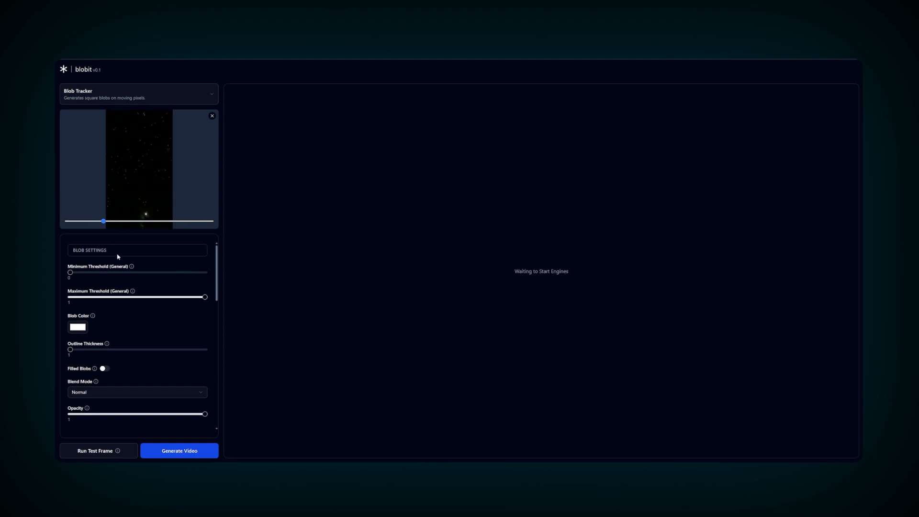
# - Render a first blob test frame on another frame and nudge the minimum and maximum thresholds
pyautogui.click(99, 450)
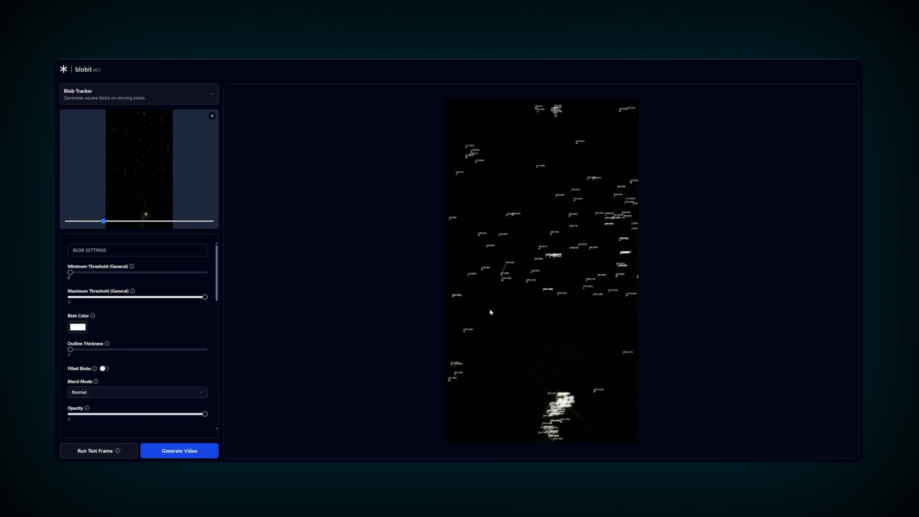
pyautogui.moveTo(103, 223); pyautogui.dragTo(121, 222)
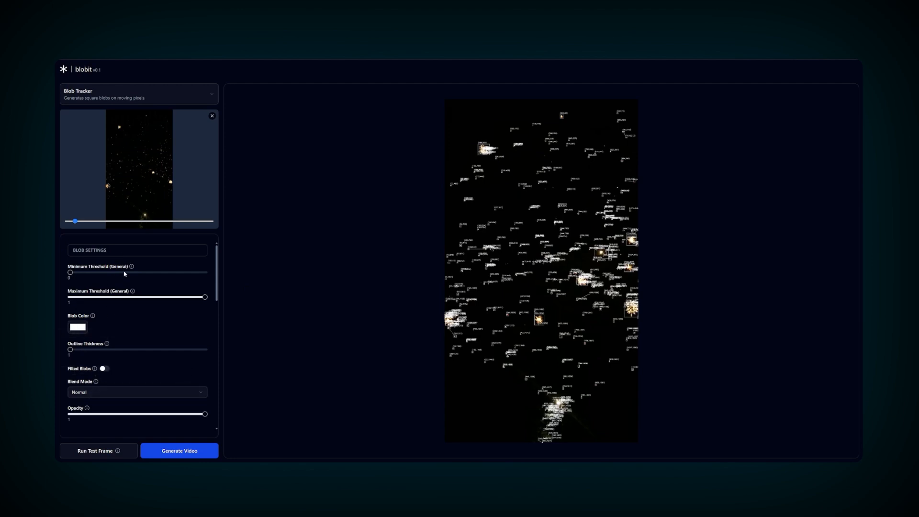
pyautogui.moveTo(133, 294)
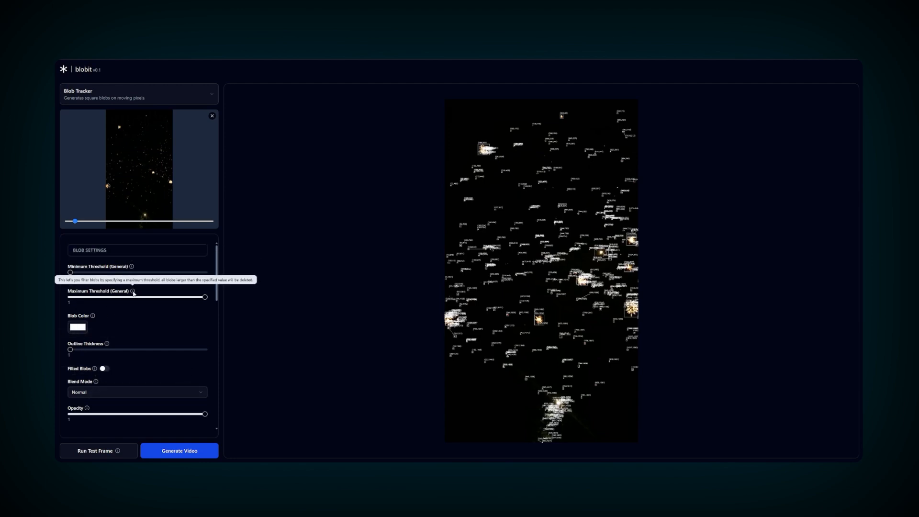
pyautogui.moveTo(71, 272)
pyautogui.mouseDown()
pyautogui.moveTo(86, 275)
pyautogui.moveTo(66, 275)
pyautogui.mouseUp()
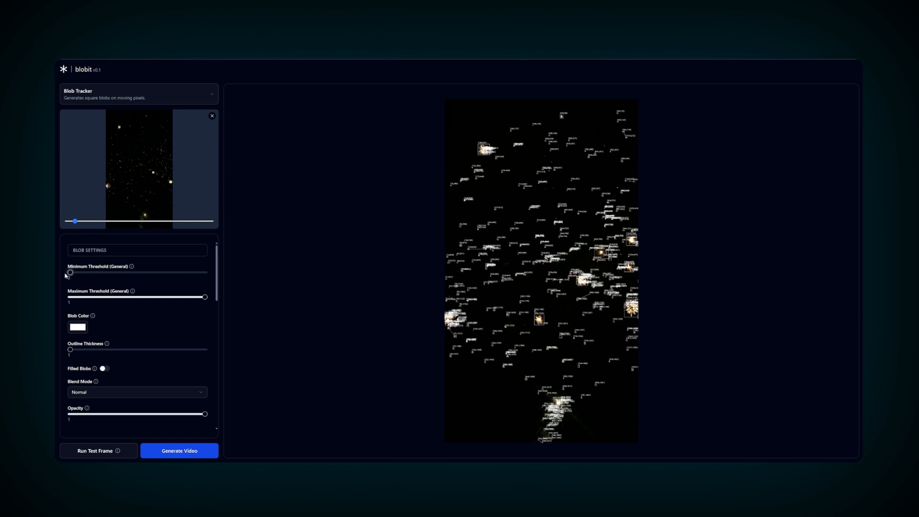
pyautogui.moveTo(205, 297)
pyautogui.mouseDown()
pyautogui.moveTo(195, 298)
pyautogui.moveTo(206, 298)
pyautogui.mouseUp()
# - Test a 0.1 minimum threshold, then reset the thresholds to 0 and 1 and re-render
pyautogui.moveTo(71, 272); pyautogui.dragTo(84, 272)
pyautogui.click(95, 450)
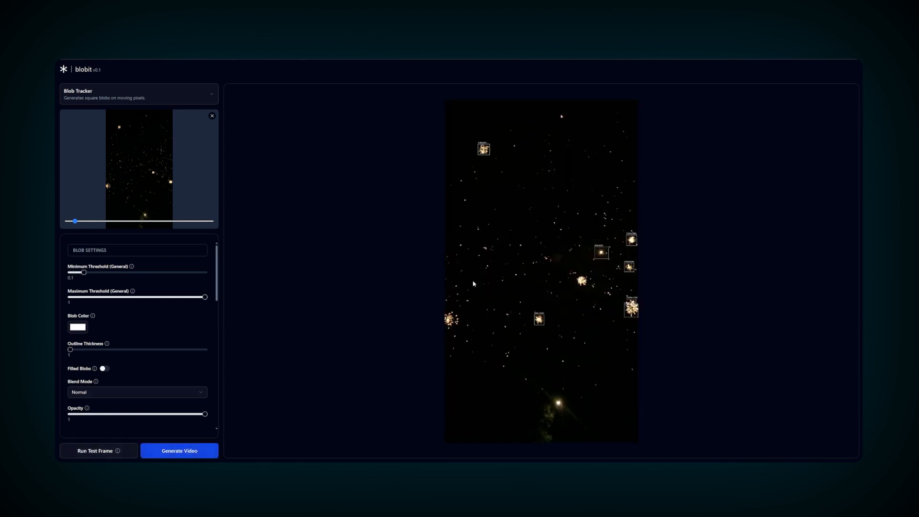
pyautogui.moveTo(84, 272); pyautogui.dragTo(71, 272)
pyautogui.moveTo(202, 298); pyautogui.dragTo(77, 297)
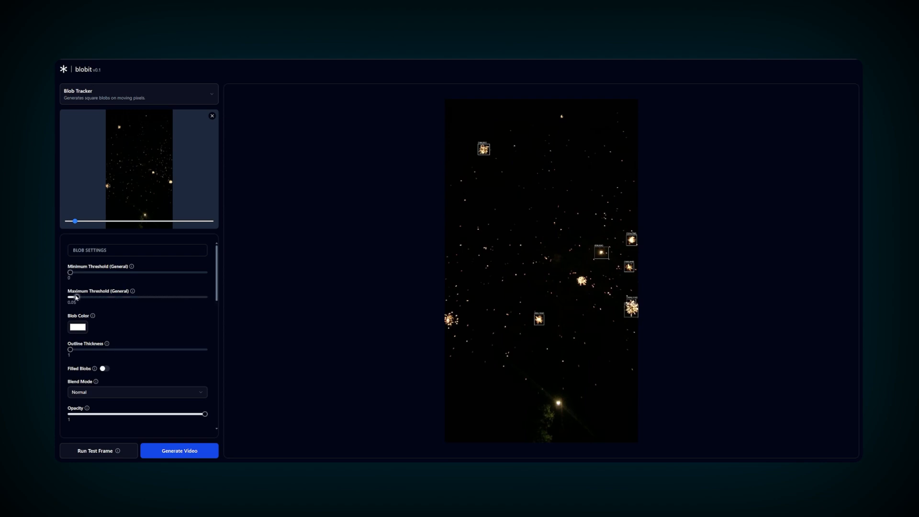
pyautogui.click(91, 450)
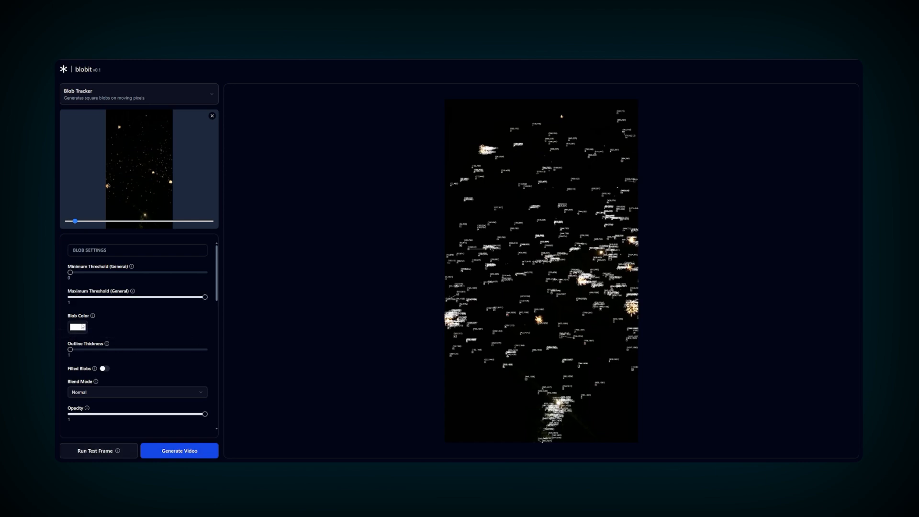
# - Make the blob outlines saturated red at thickness 4 and preview a test frame
pyautogui.click(83, 327)
pyautogui.click(134, 339)
pyautogui.click(157, 347)
pyautogui.click(168, 349)
pyautogui.click(95, 452)
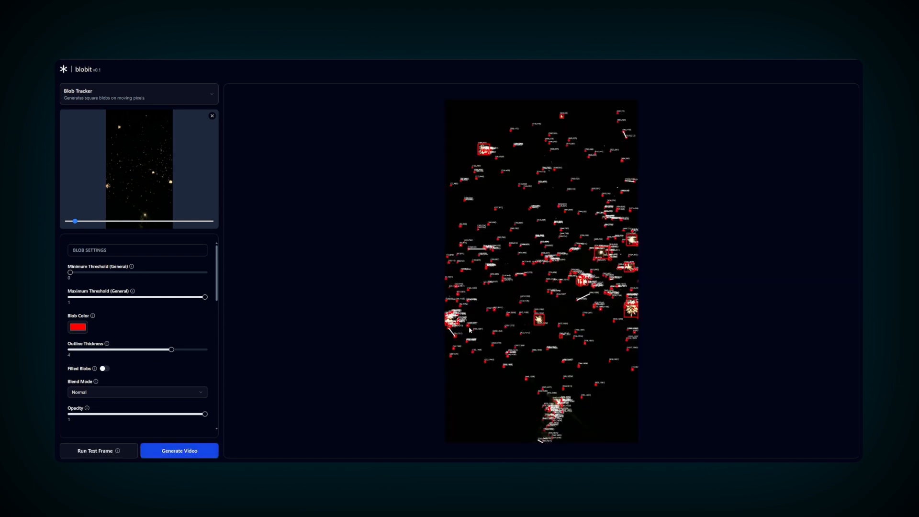
# - Use outline thickness 1, filled blobs, opacity 0.27 and Mix blending, then re-render the test frame
pyautogui.moveTo(131, 350); pyautogui.dragTo(73, 350)
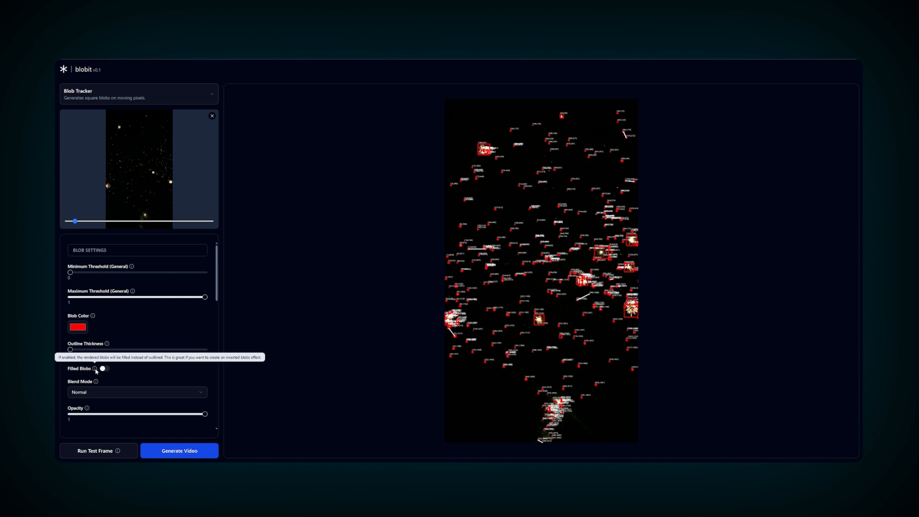
pyautogui.click(104, 369)
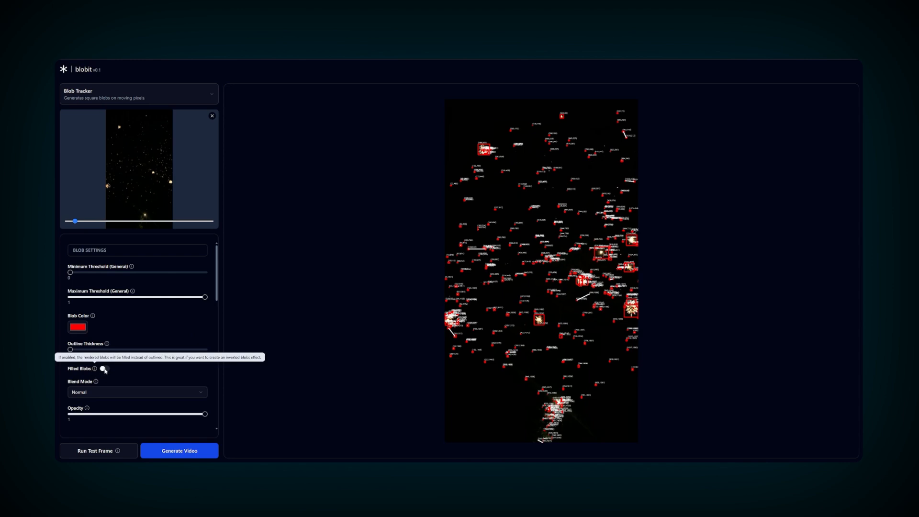
pyautogui.click(136, 395)
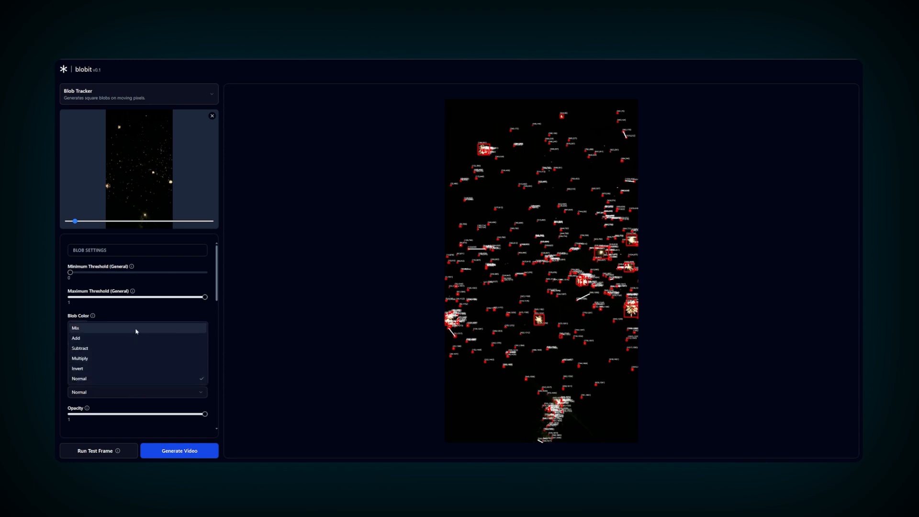
pyautogui.click(124, 393)
pyautogui.click(106, 415)
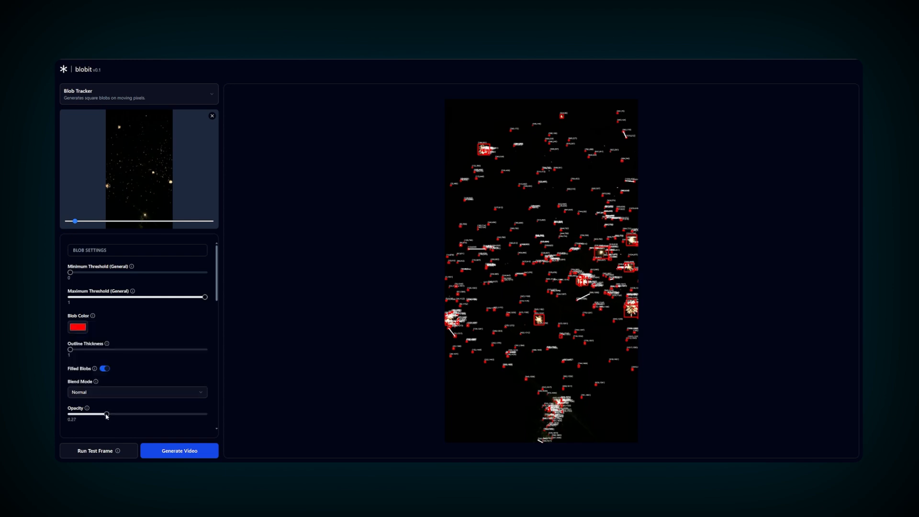
pyautogui.click(109, 393)
pyautogui.click(99, 331)
pyautogui.click(103, 451)
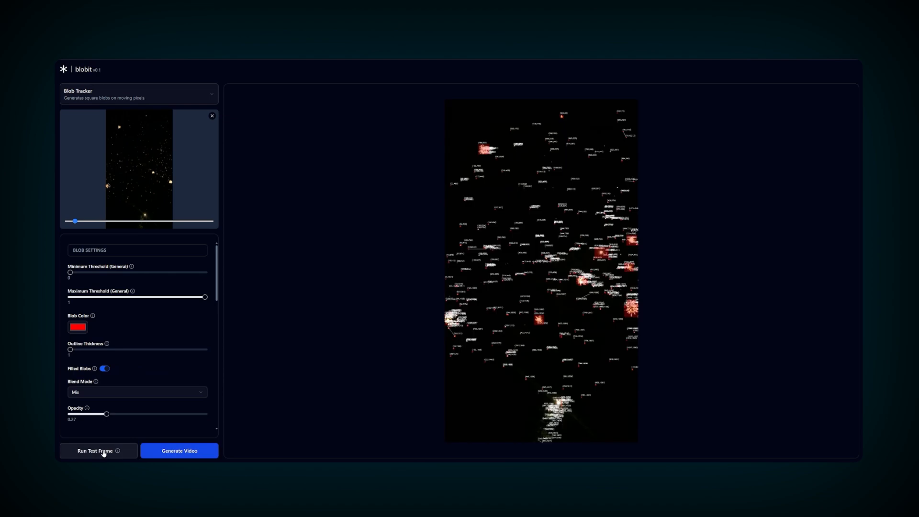
pyautogui.scroll(-3, 216, 351)
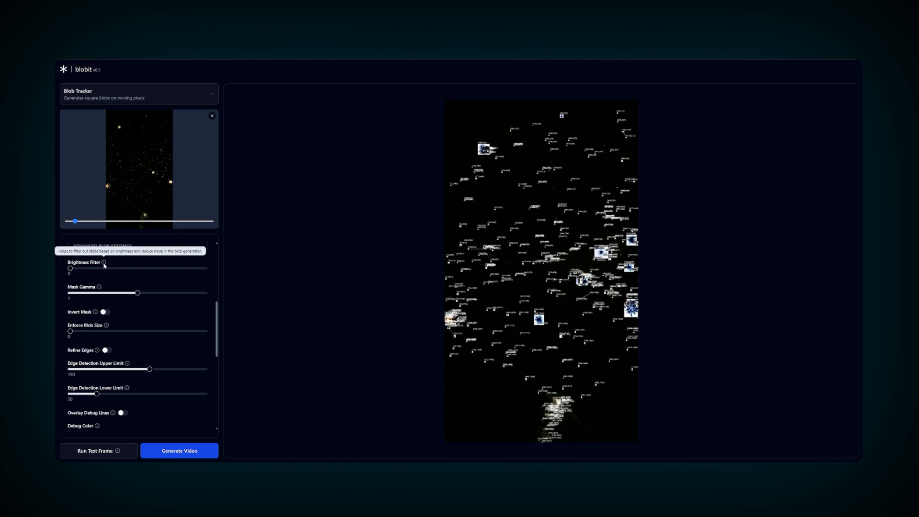
# - Try a high brightness filter, then set it to 0.36 with enforced blob size 114 and re-render
pyautogui.moveTo(70, 269); pyautogui.dragTo(173, 269)
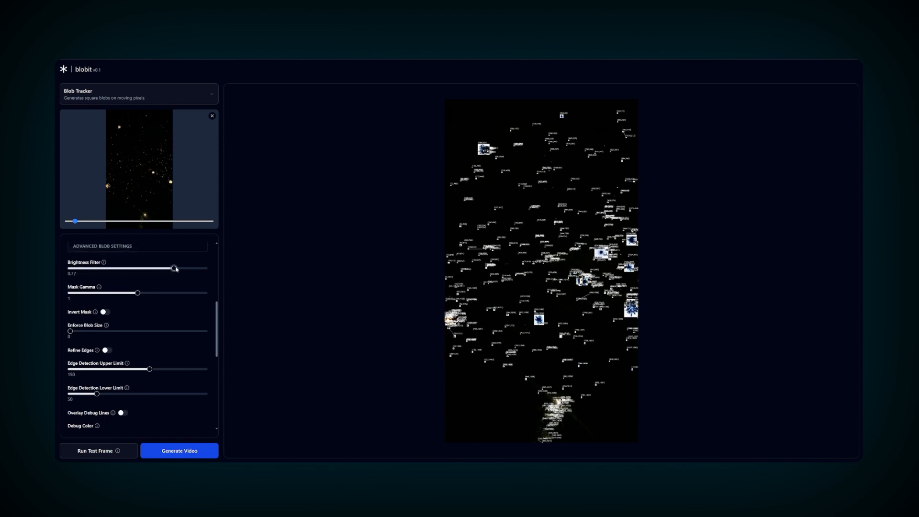
pyautogui.click(100, 451)
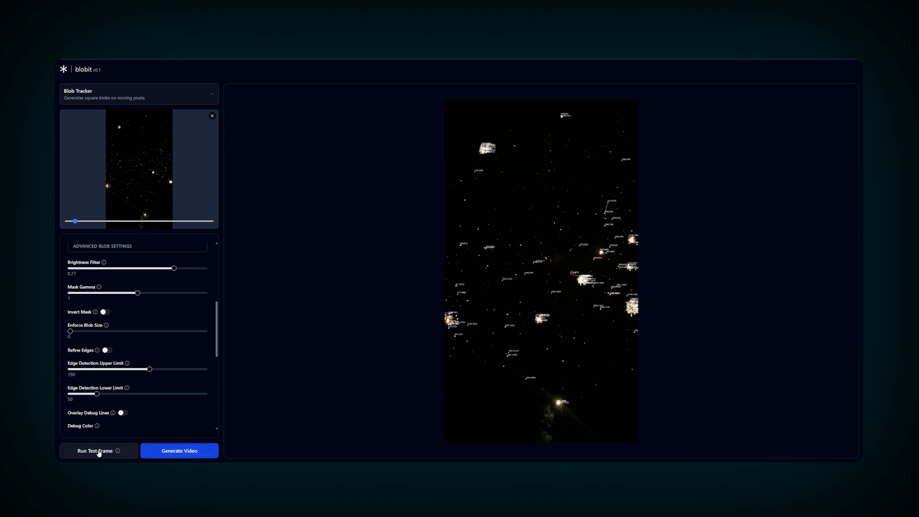
pyautogui.click(119, 269)
pyautogui.moveTo(117, 332); pyautogui.dragTo(148, 334)
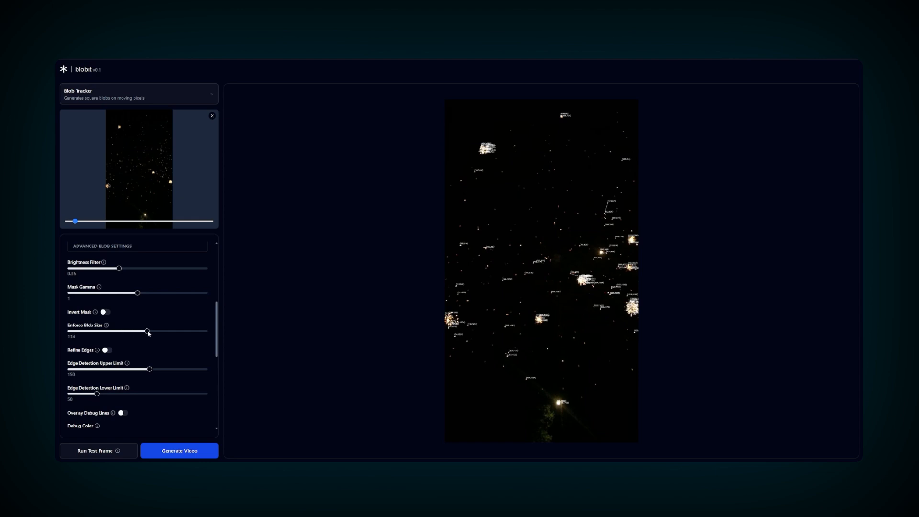
pyautogui.click(105, 452)
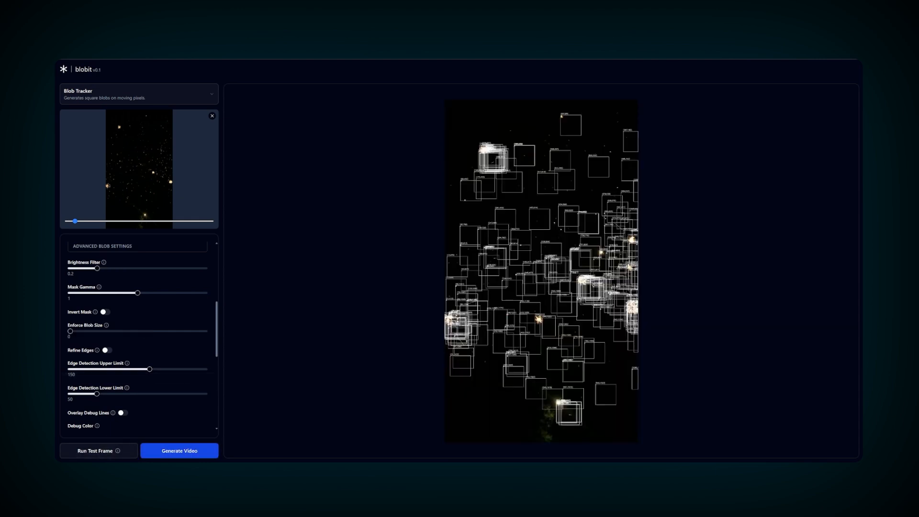
# - Turn on Overlay Debug Lines and preview a test frame with them
pyautogui.click(122, 413)
pyautogui.scroll(-3, 137, 367)
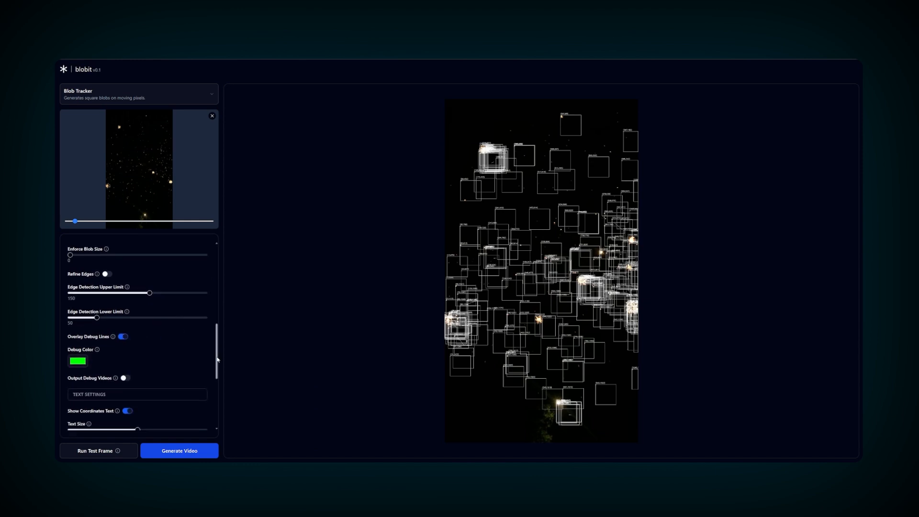
pyautogui.click(106, 451)
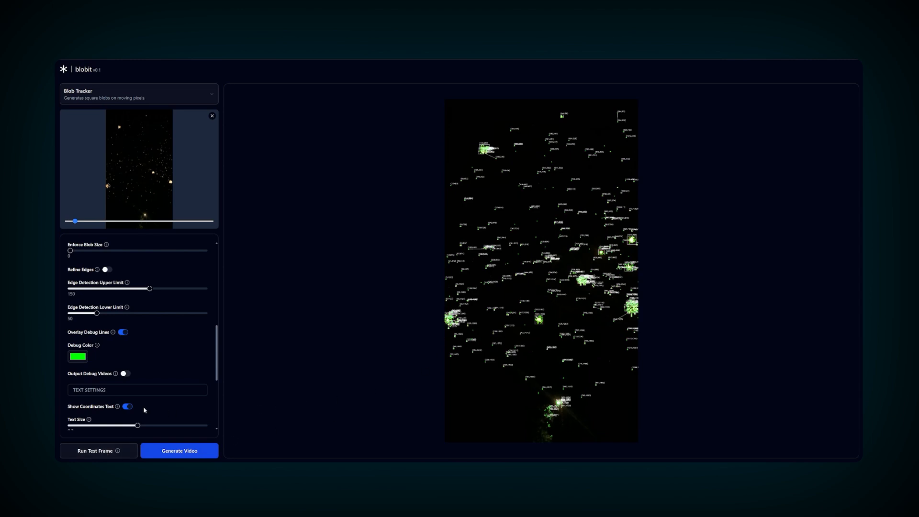
# - Enable debug video export, turn debug lines off, generate the video, and play debug_mask.mp4
pyautogui.click(126, 375)
pyautogui.click(125, 333)
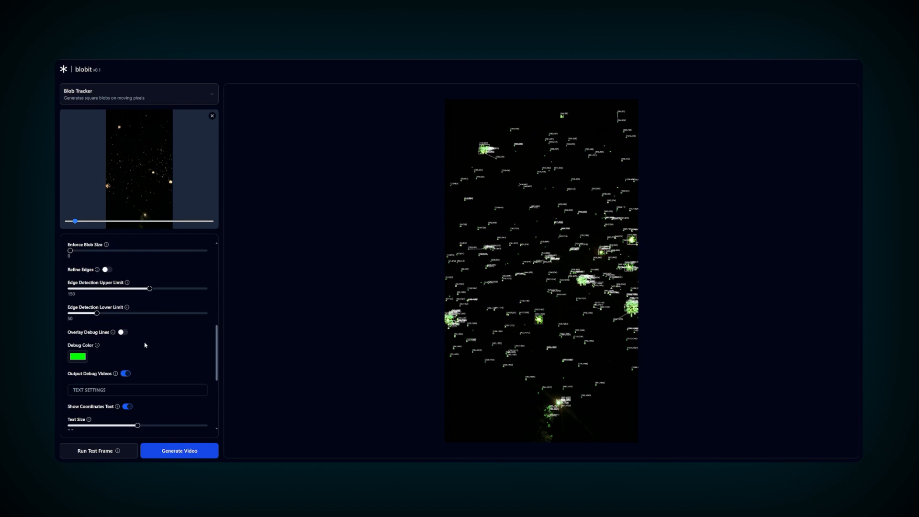
pyautogui.click(178, 452)
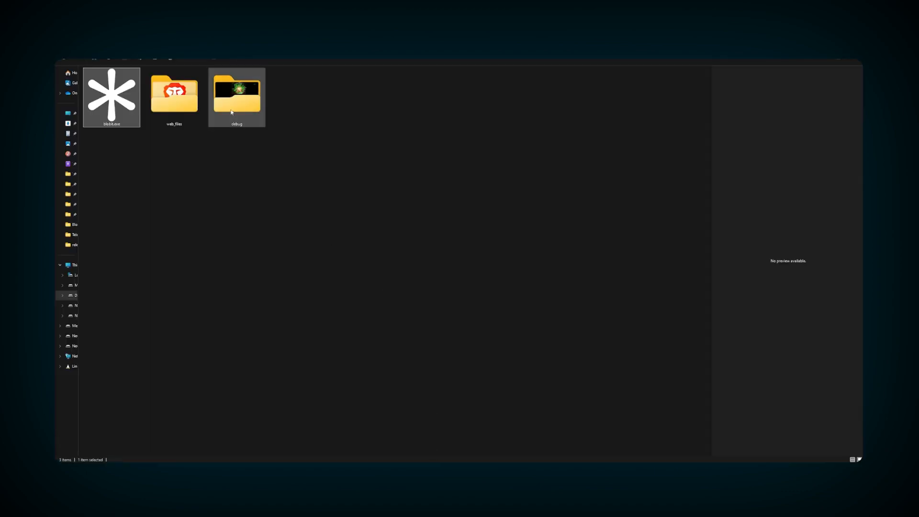
pyautogui.doubleClick(231, 113)
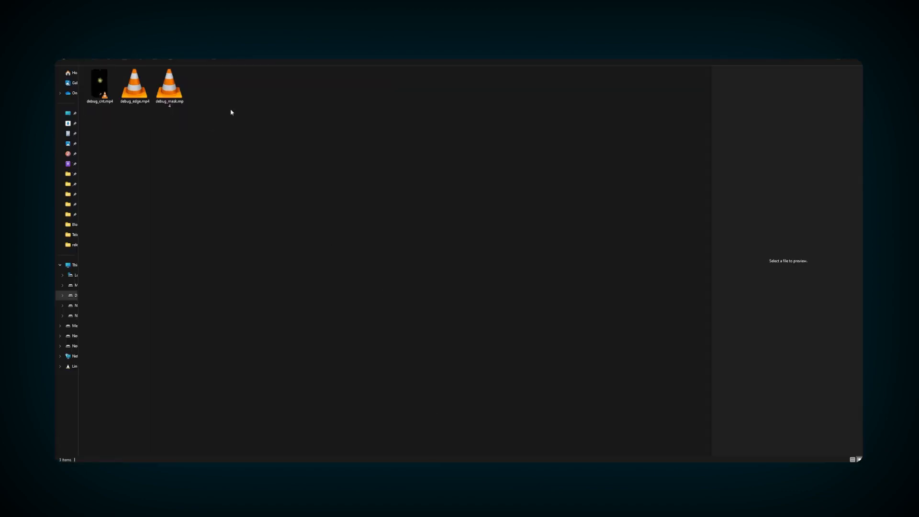
pyautogui.doubleClick(169, 86)
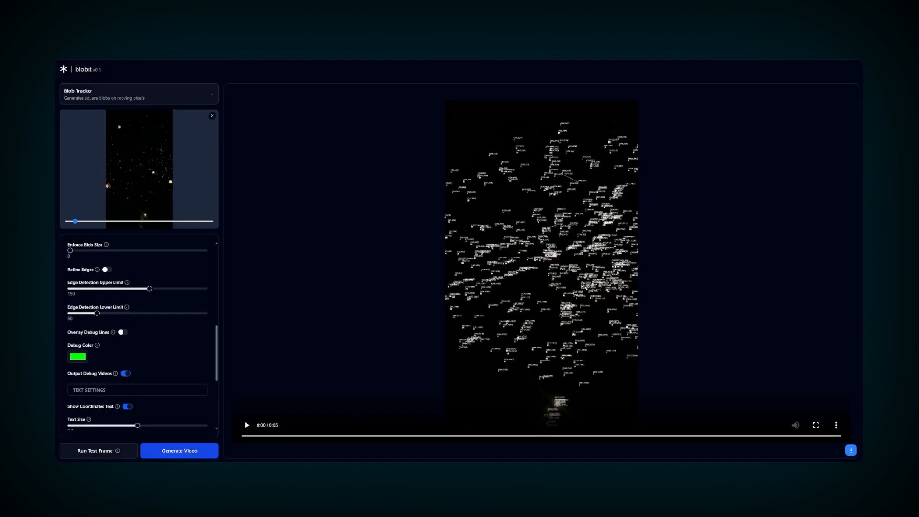
# - Scroll up the settings and load the firelit cave clip with the robot and crouching man
pyautogui.moveTo(220, 372); pyautogui.dragTo(221, 337)
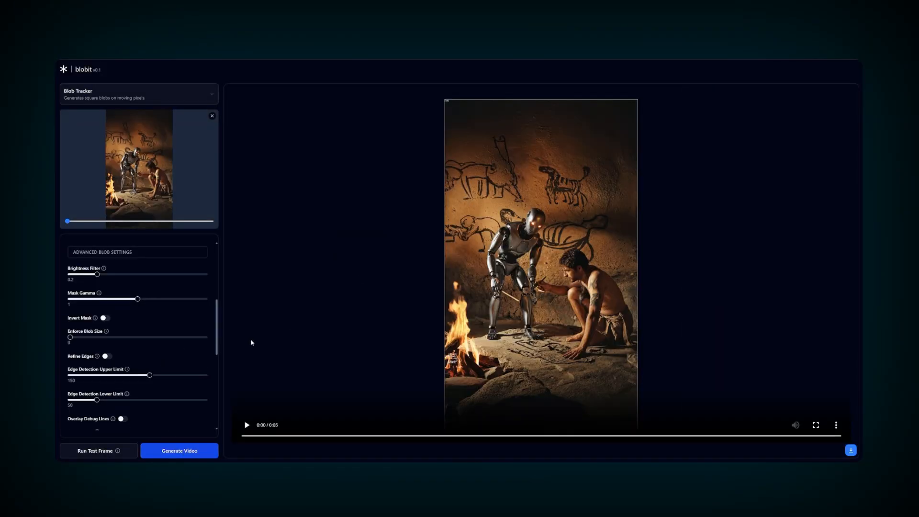
# - Enable Refine Edges and set the edge detection limits to 255 upper and 71 lower
pyautogui.click(108, 357)
pyautogui.moveTo(149, 375)
pyautogui.mouseDown()
pyautogui.moveTo(200, 376)
pyautogui.moveTo(167, 376)
pyautogui.mouseUp()
pyautogui.moveTo(97, 400)
pyautogui.mouseDown()
pyautogui.moveTo(132, 400)
pyautogui.moveTo(107, 400)
pyautogui.mouseUp()
pyautogui.moveTo(166, 376); pyautogui.dragTo(177, 401)
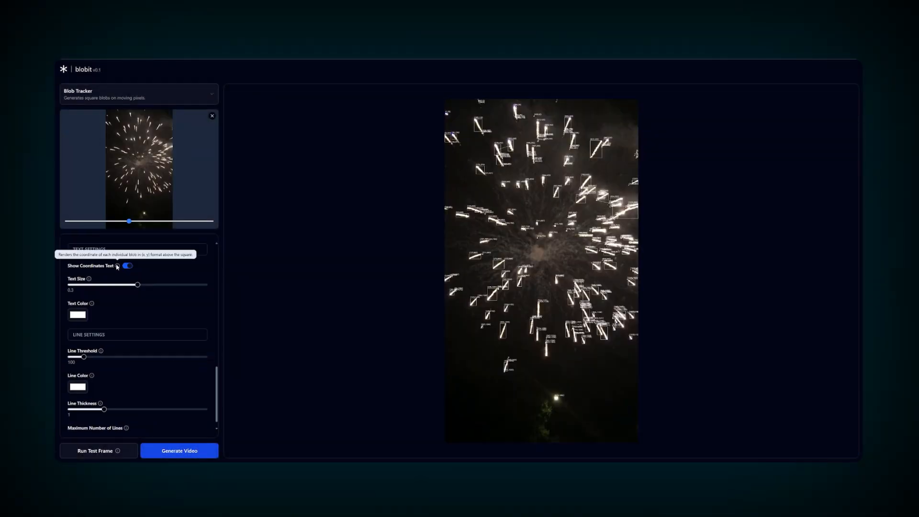
# - Compare the frame without coordinate labels, then show them again at text size 0.3
pyautogui.click(128, 266)
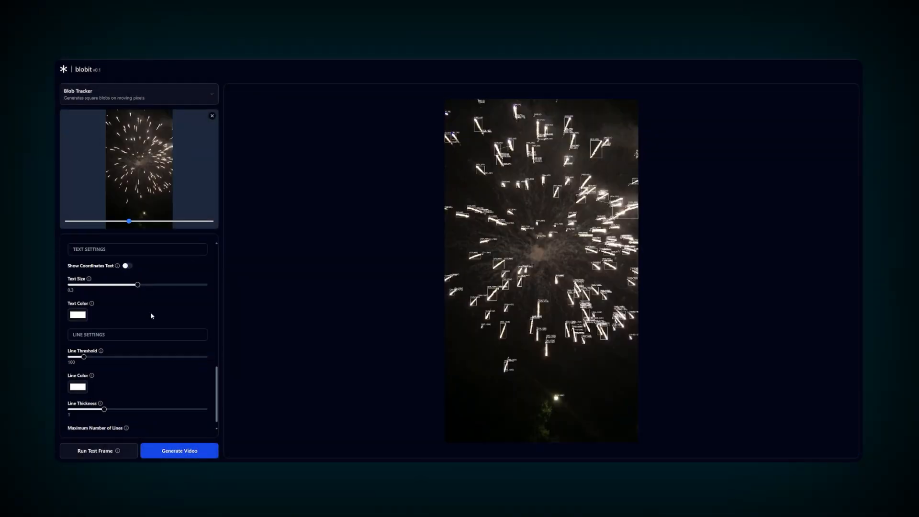
pyautogui.click(109, 453)
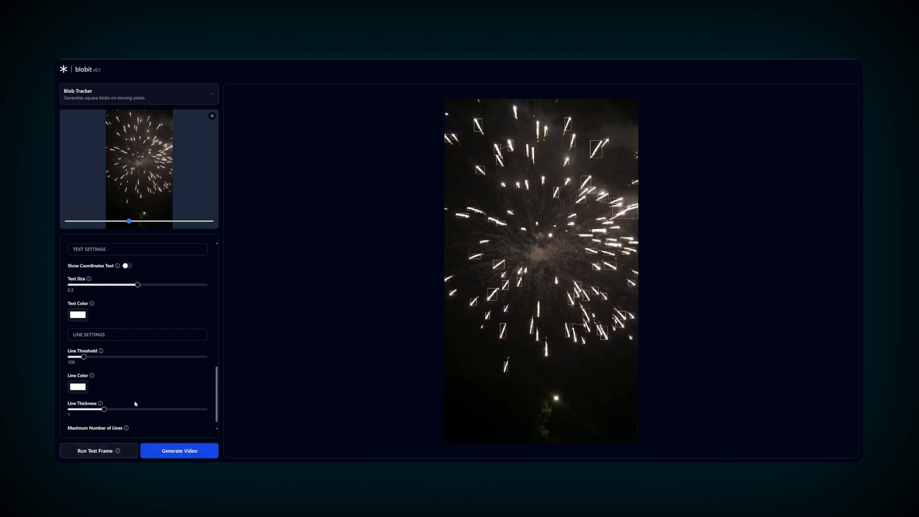
pyautogui.click(126, 266)
pyautogui.moveTo(98, 287); pyautogui.dragTo(137, 285)
pyautogui.click(102, 451)
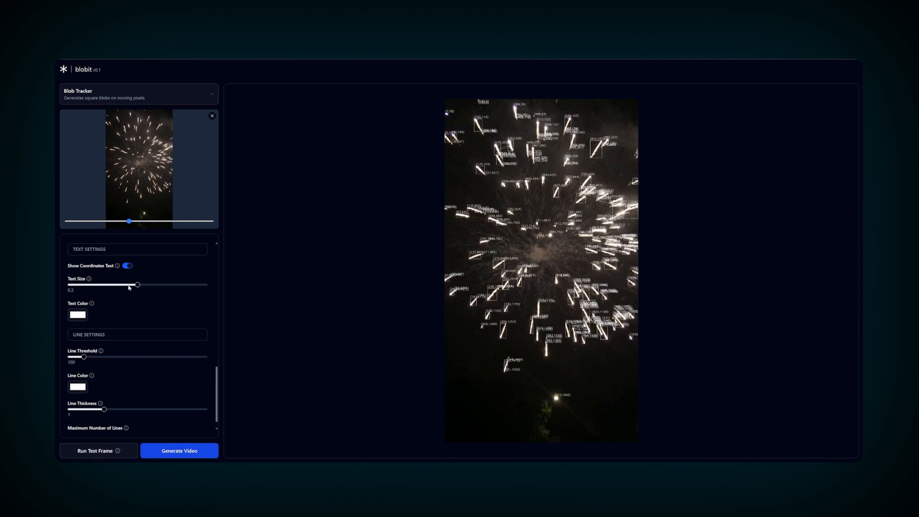
# - Set the coordinate text colour to red and render a new test frame
pyautogui.click(78, 315)
pyautogui.click(85, 372)
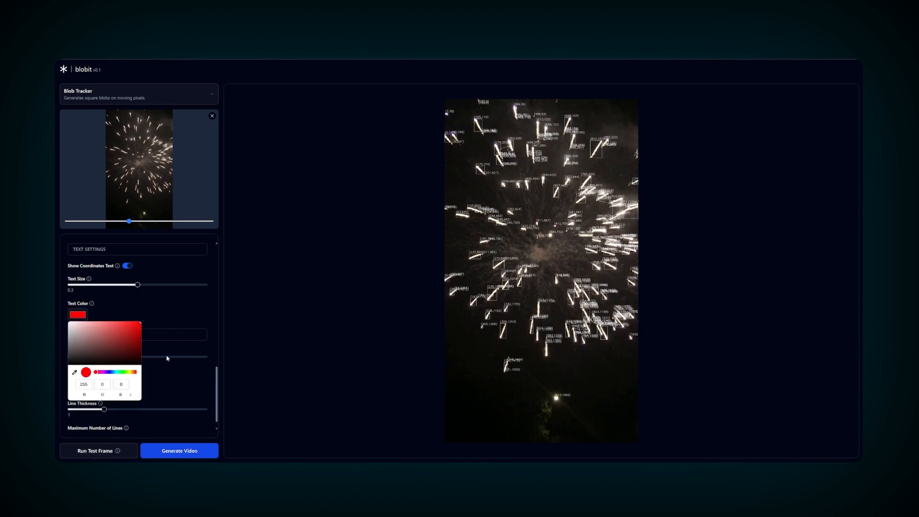
pyautogui.click(91, 452)
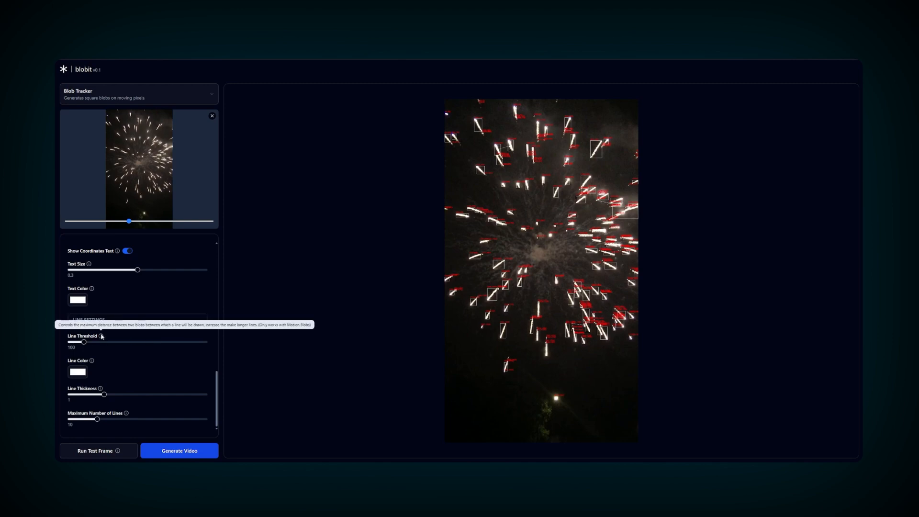
# - Set line threshold 450, 50 maximum lines and thickness 4, preview, then generate the final video
pyautogui.moveTo(101, 342); pyautogui.dragTo(206, 342)
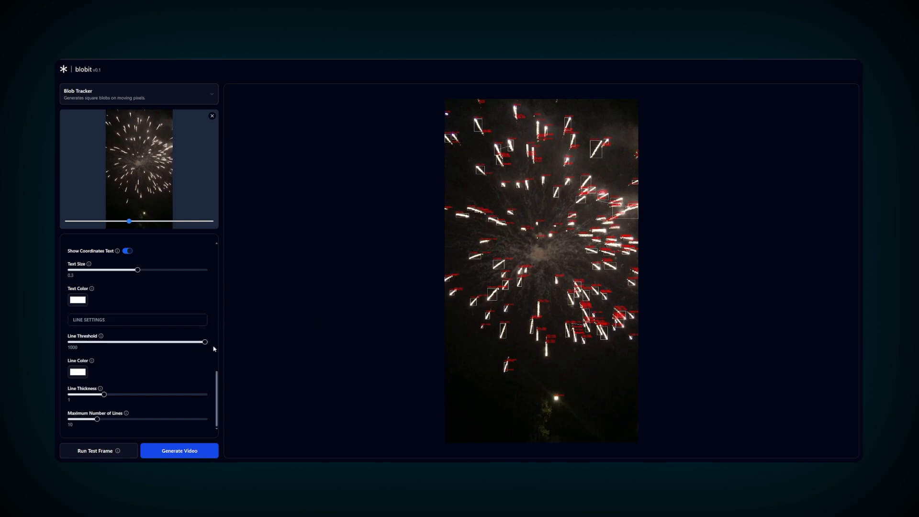
pyautogui.click(118, 449)
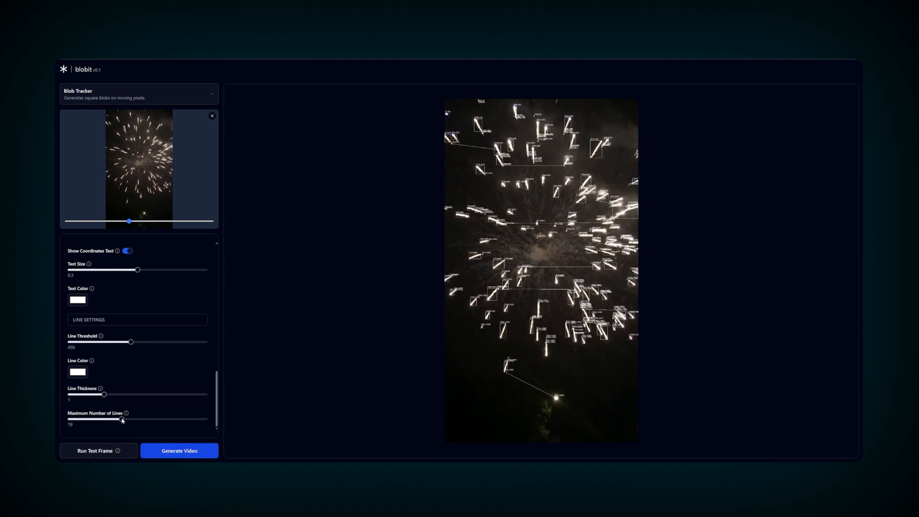
pyautogui.click(108, 455)
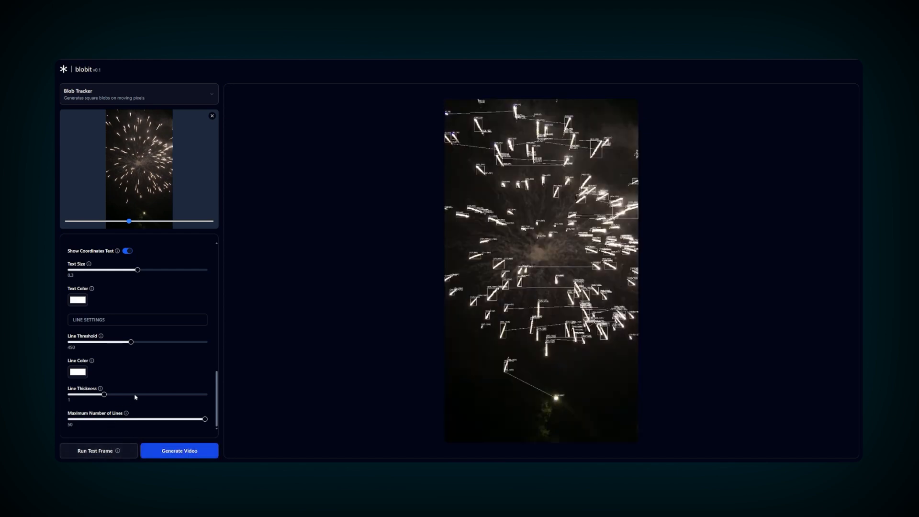
pyautogui.click(102, 452)
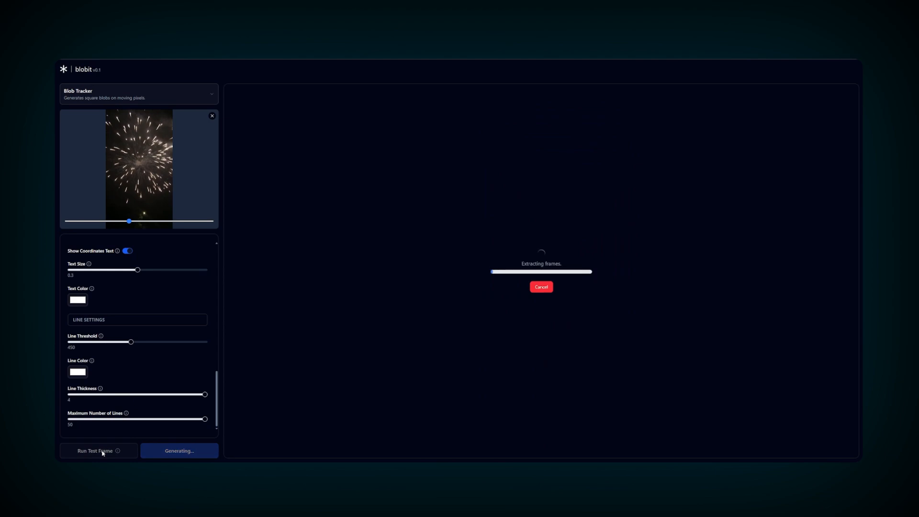